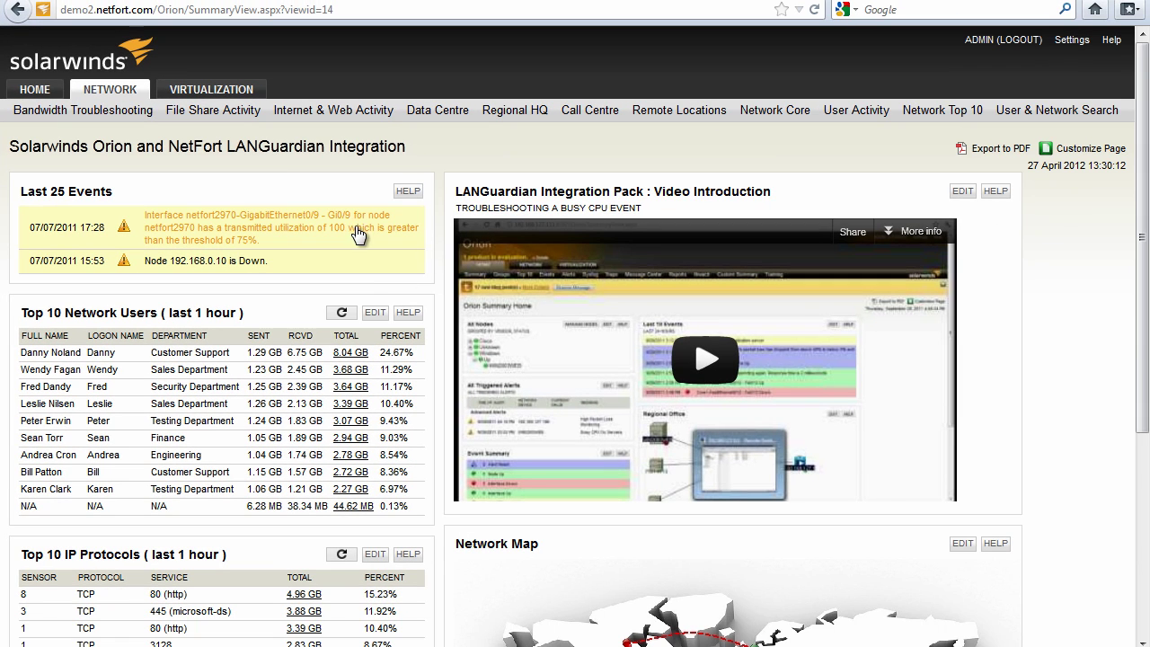
Step: Drill down from the GigabitEthernet0/9 utilization alert through the interface's traffic sessions to the Windows Network File Access events with their file paths
click(357, 232)
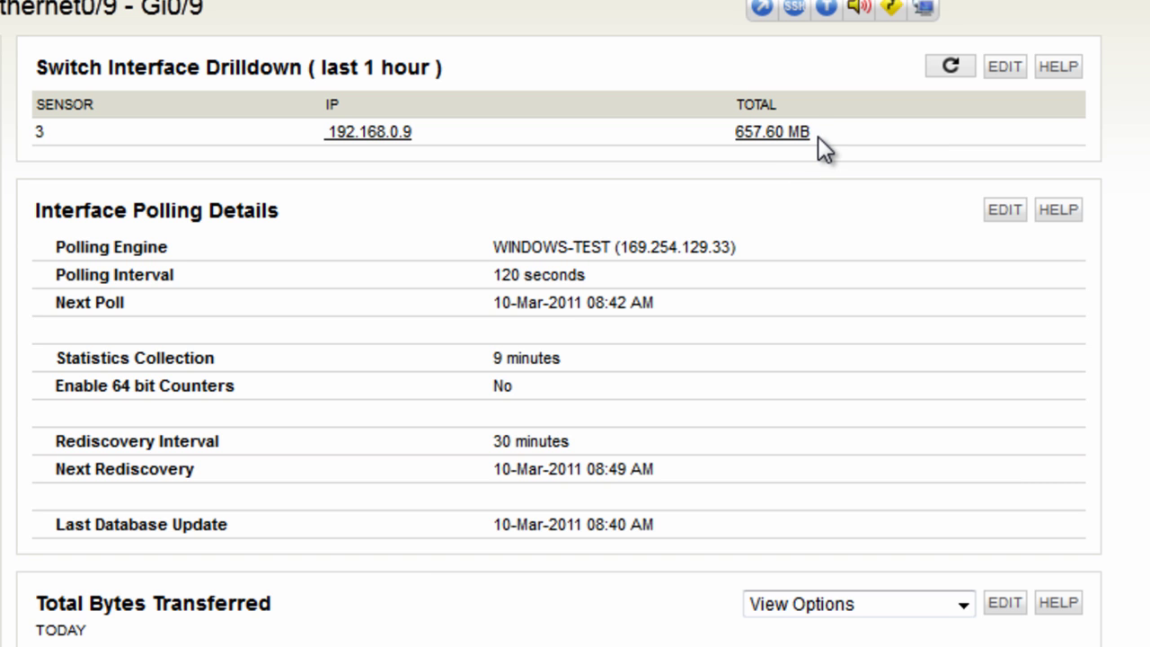
click(782, 132)
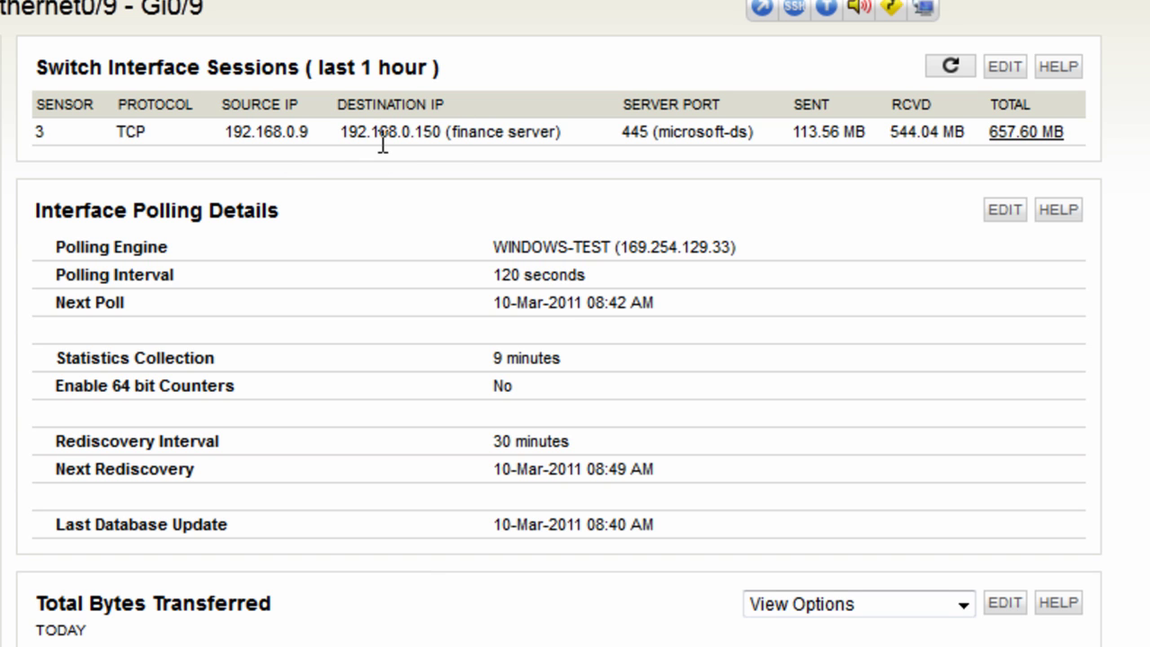
click(1033, 134)
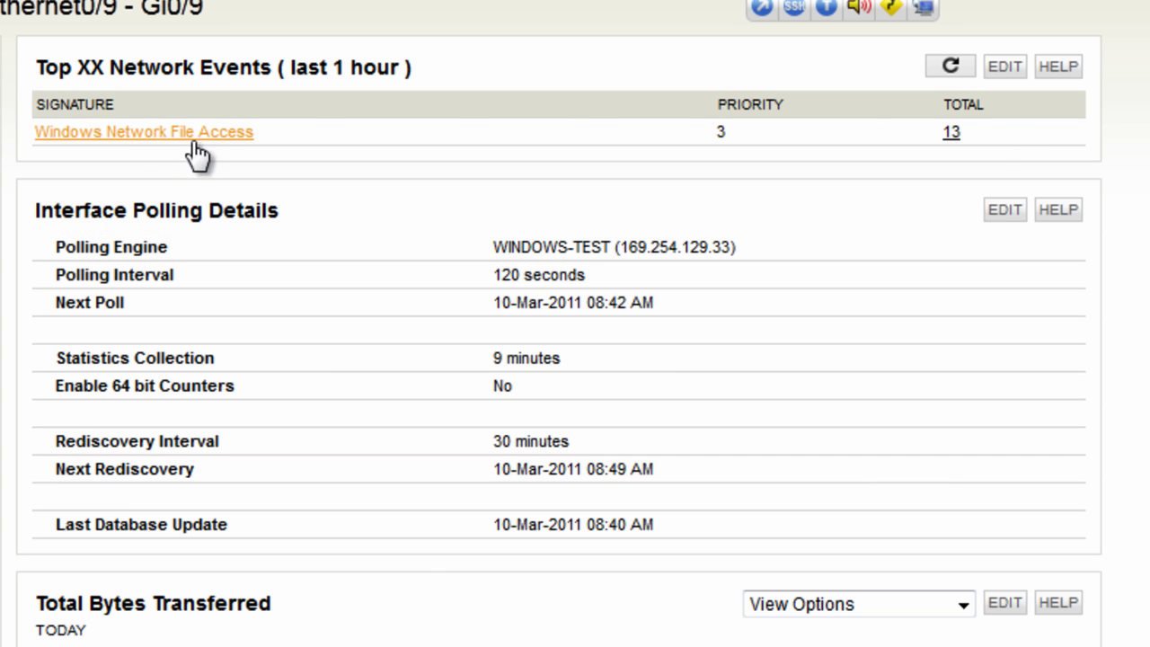
click(951, 135)
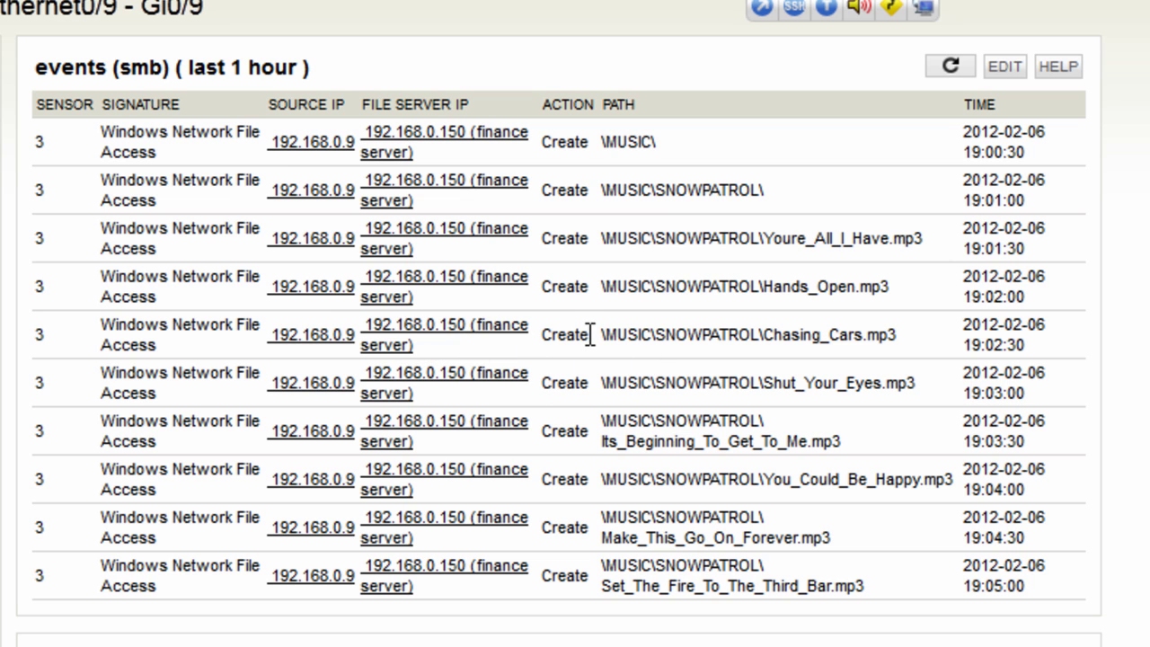
drag(590, 334, 539, 333)
drag(917, 340, 870, 349)
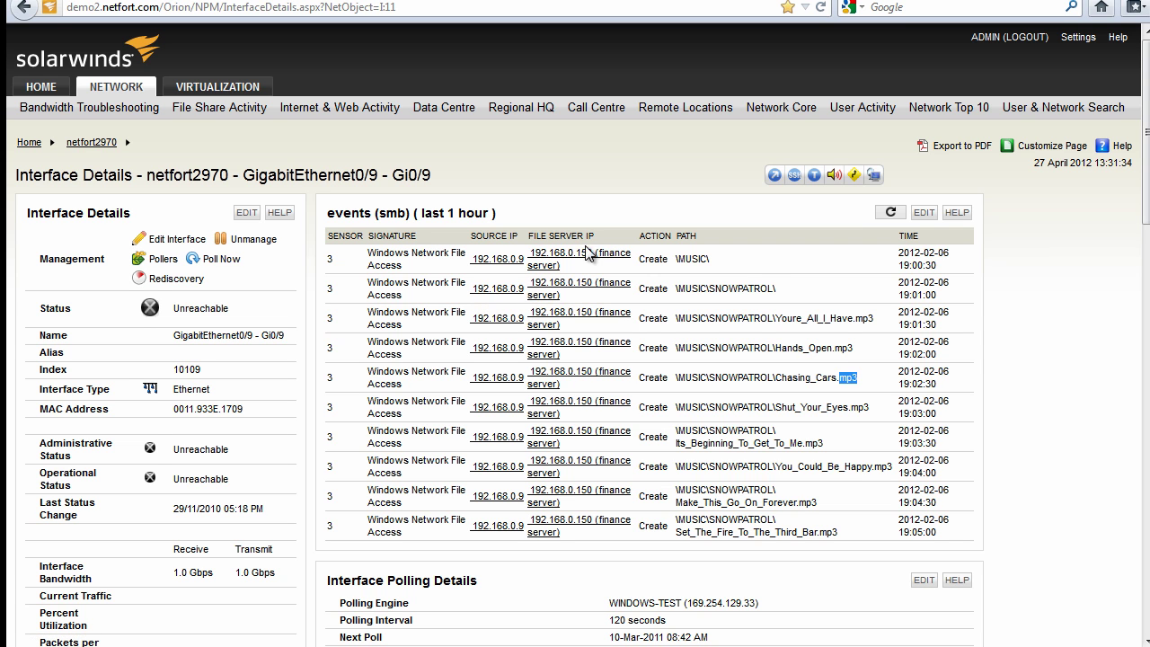
Step: Run a Network Forensics search by IP address for 192.168.0.9 from User & Network Search
click(1072, 115)
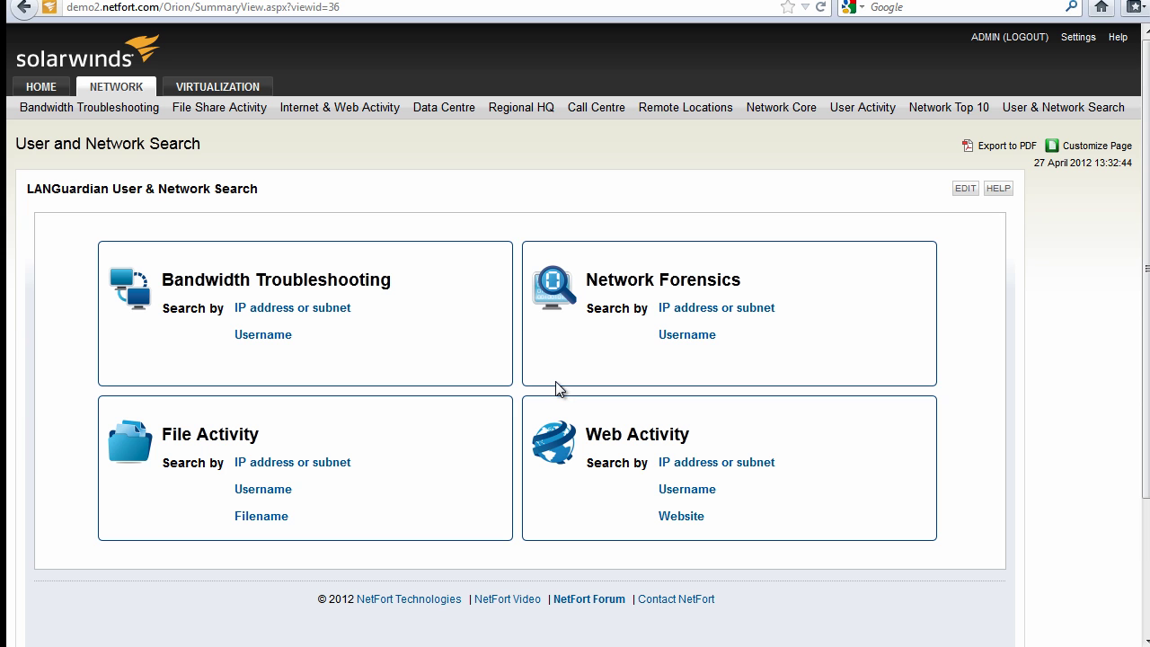
click(706, 314)
click(698, 336)
right_click(700, 338)
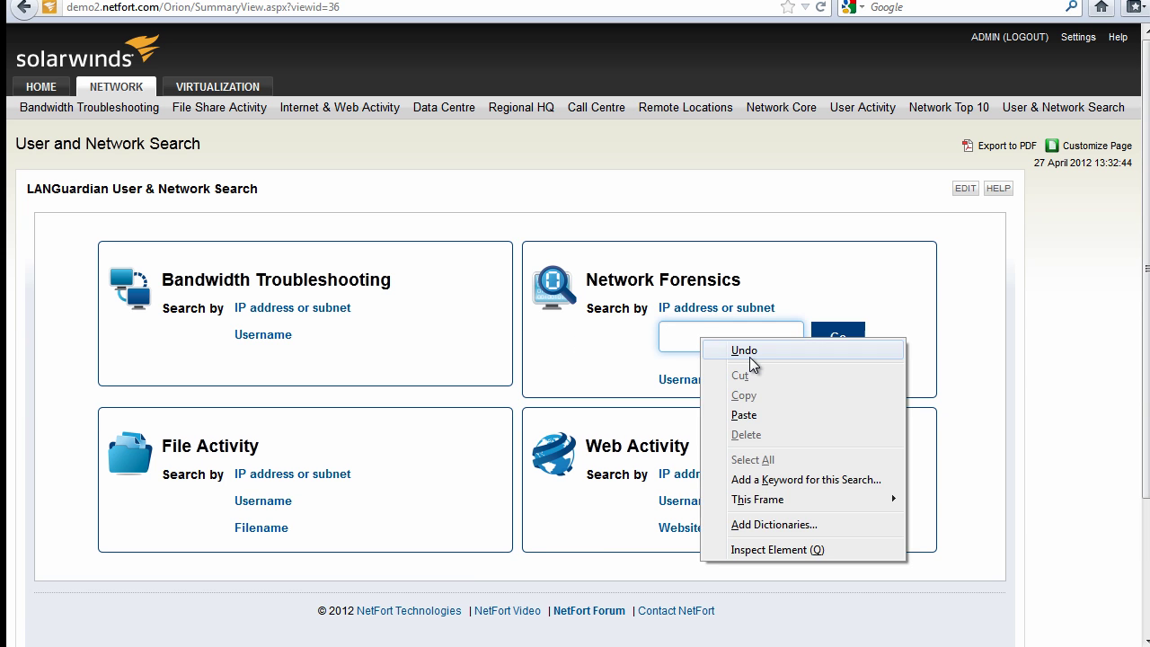
click(762, 415)
key(Return)
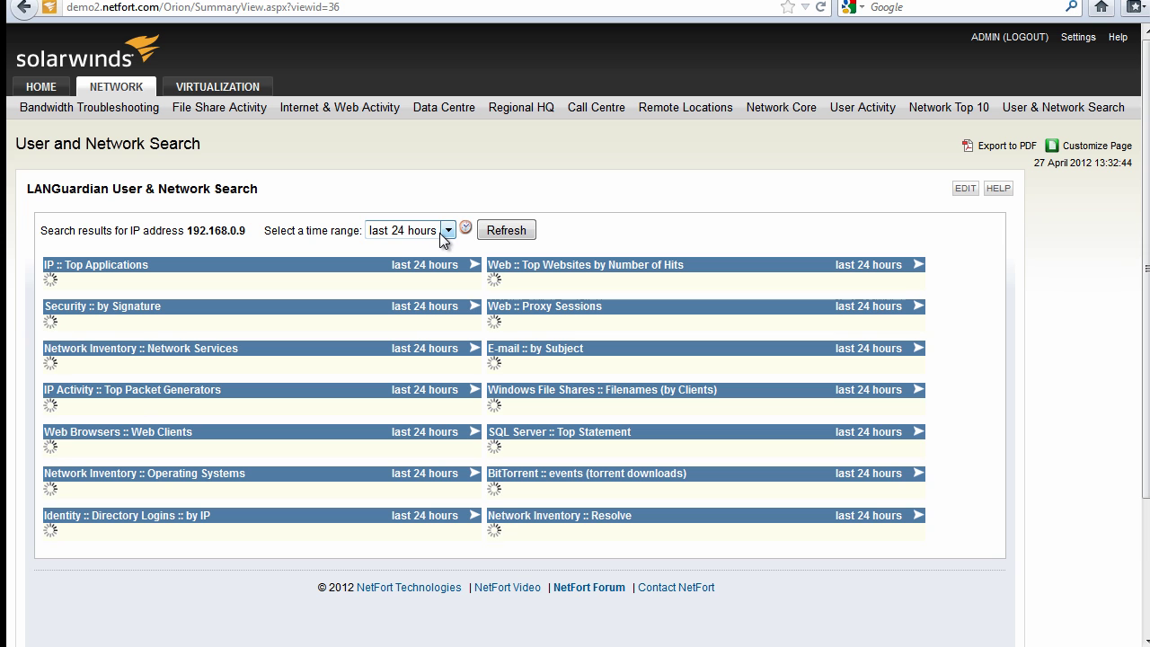
Step: Examine the preset time ranges and the custom start and end time selection for the forensics results
click(446, 231)
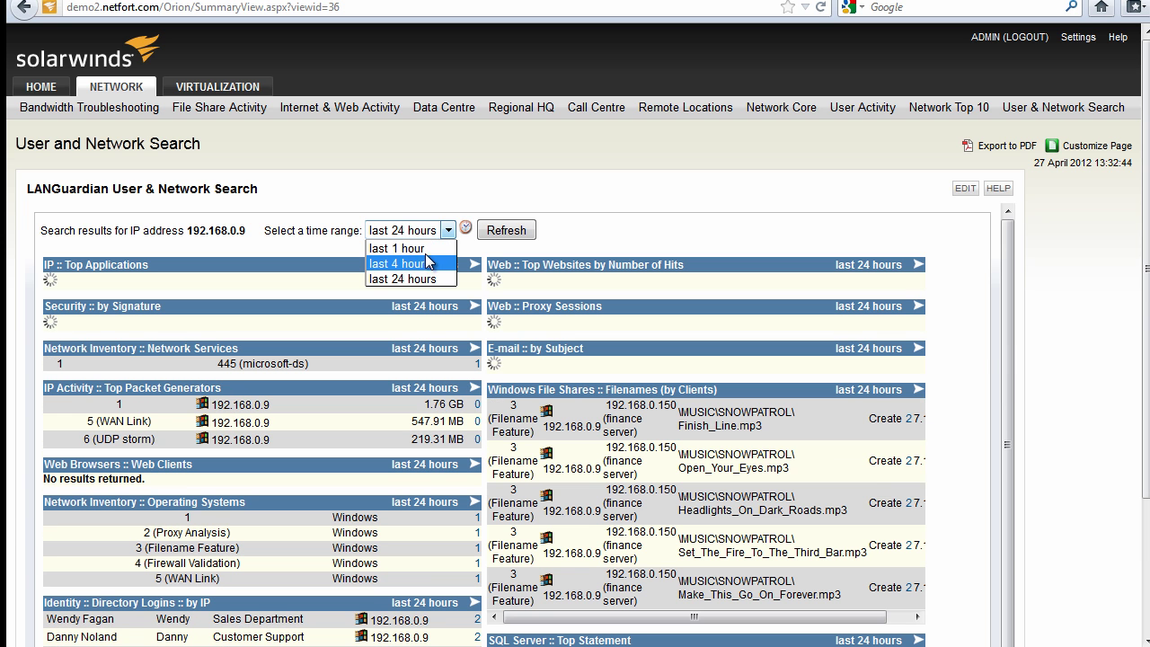
click(438, 225)
click(465, 228)
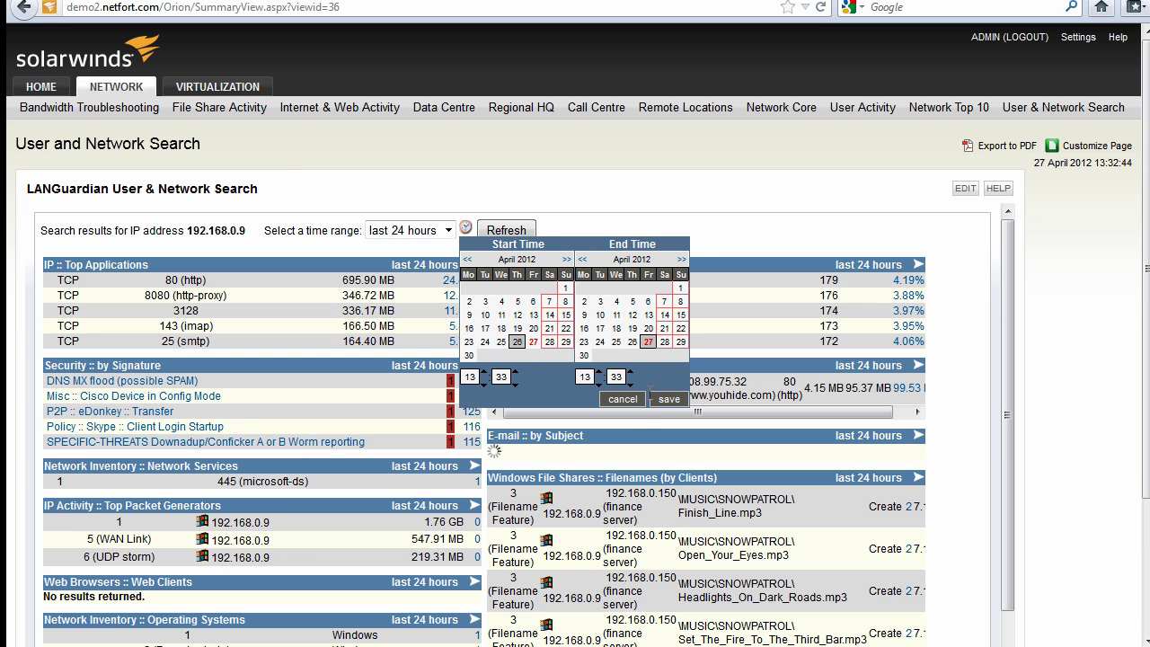
click(623, 399)
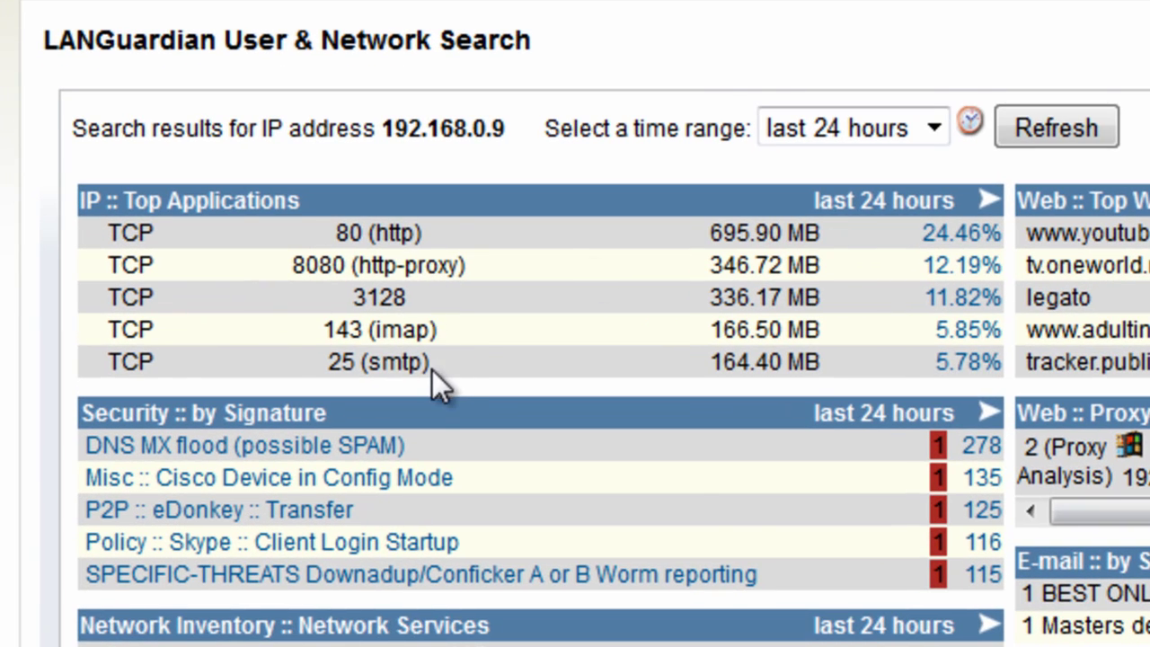
Step: Examine the 192.168.0.9 results for top applications, security signatures, network inventory, top websites and the proxy session's address and website
scroll(431, 368, down, 3)
scroll(441, 349, up, 3)
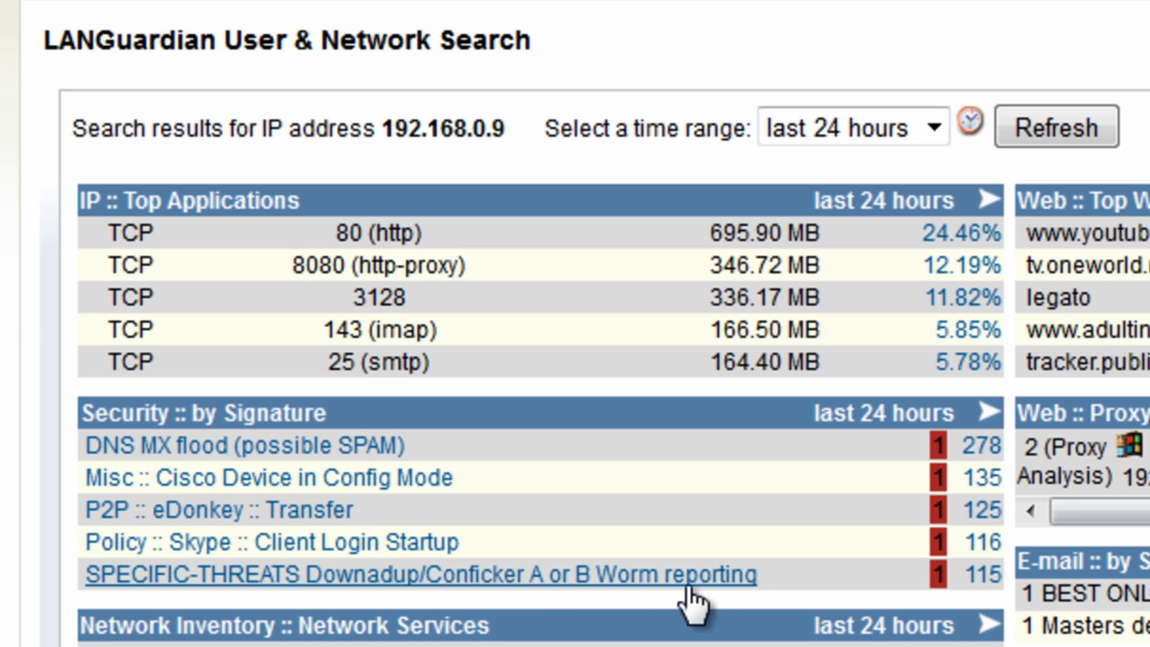
scroll(575, 360, down, 5)
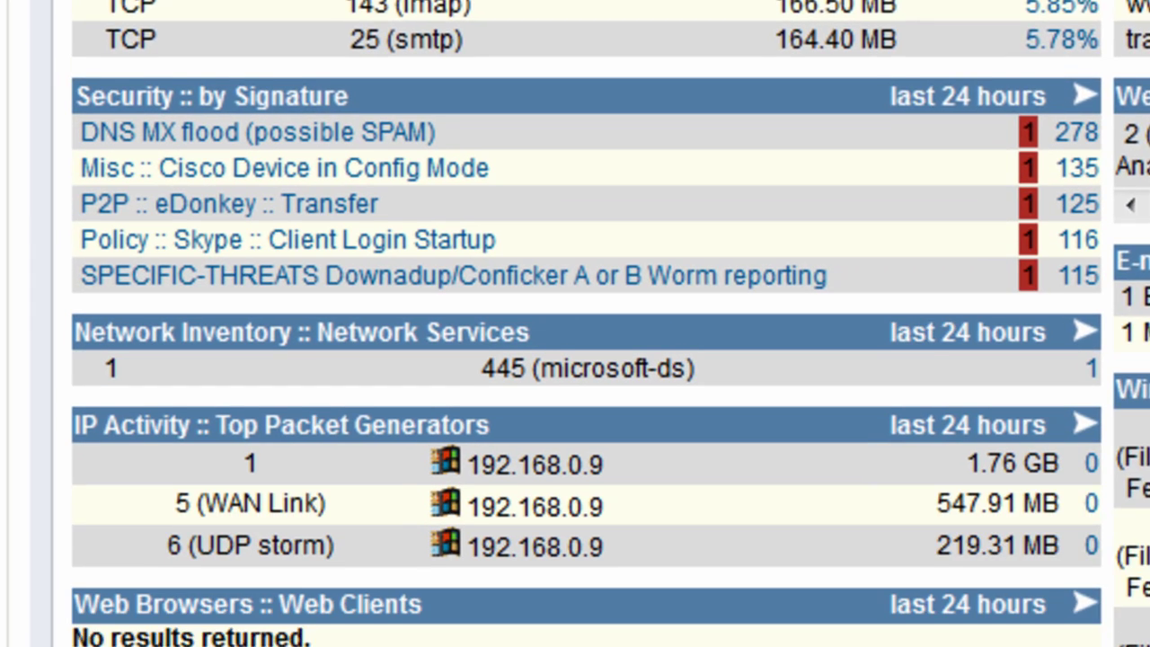
scroll(575, 360, down, 4)
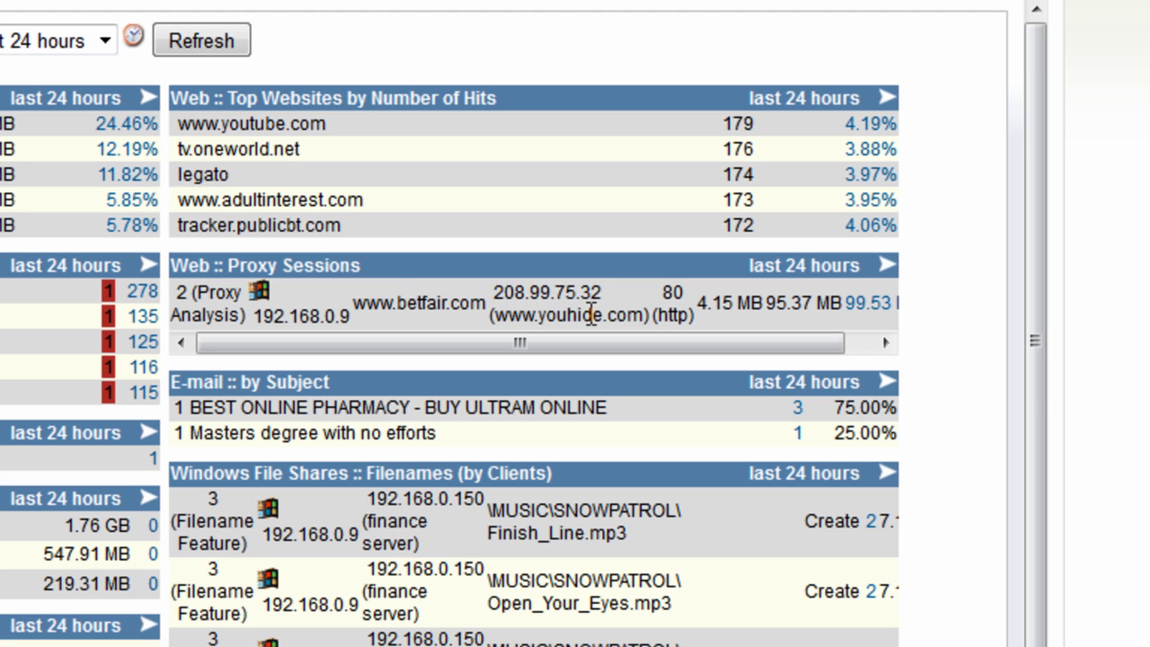
drag(596, 300, 477, 298)
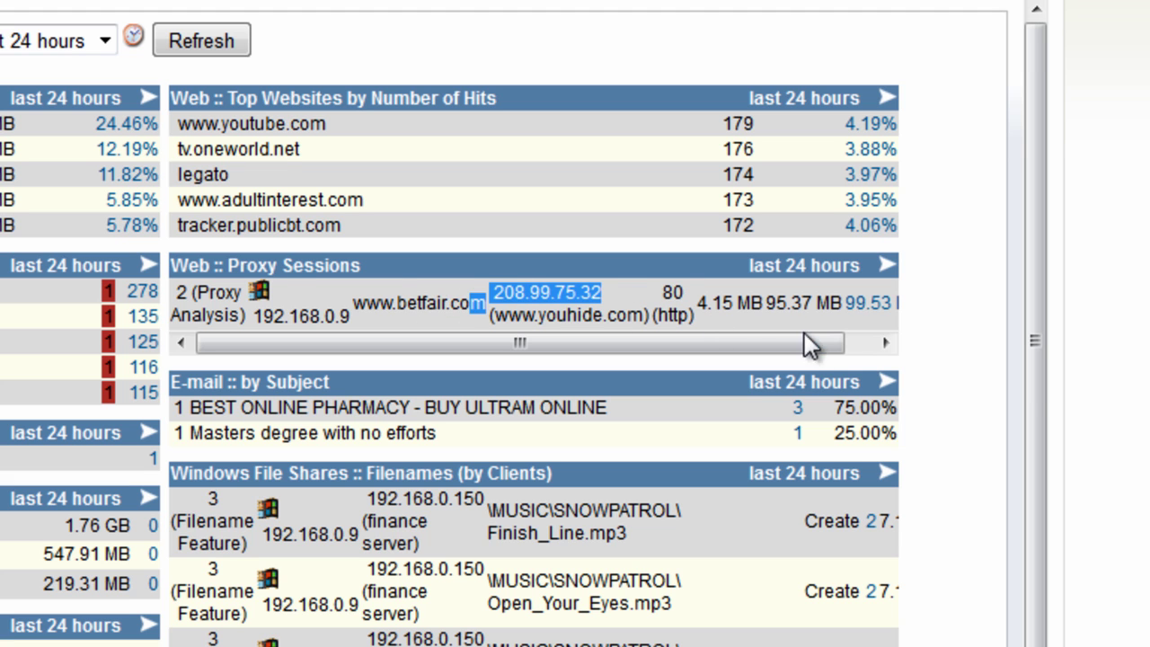
drag(804, 333, 858, 344)
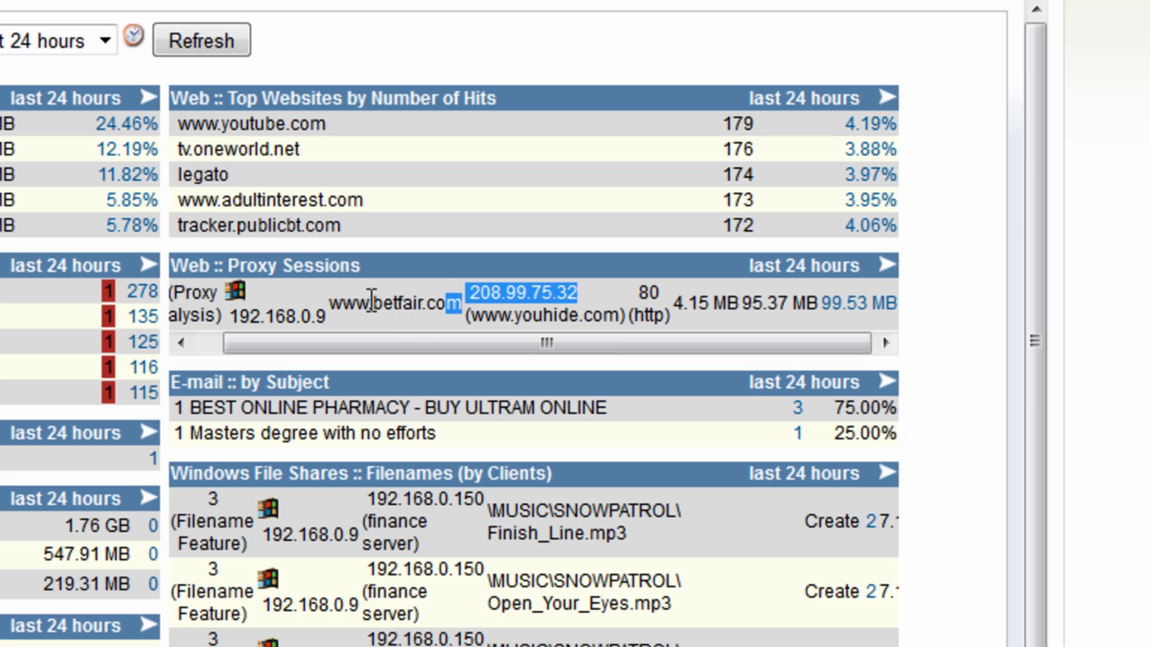
drag(357, 303, 462, 304)
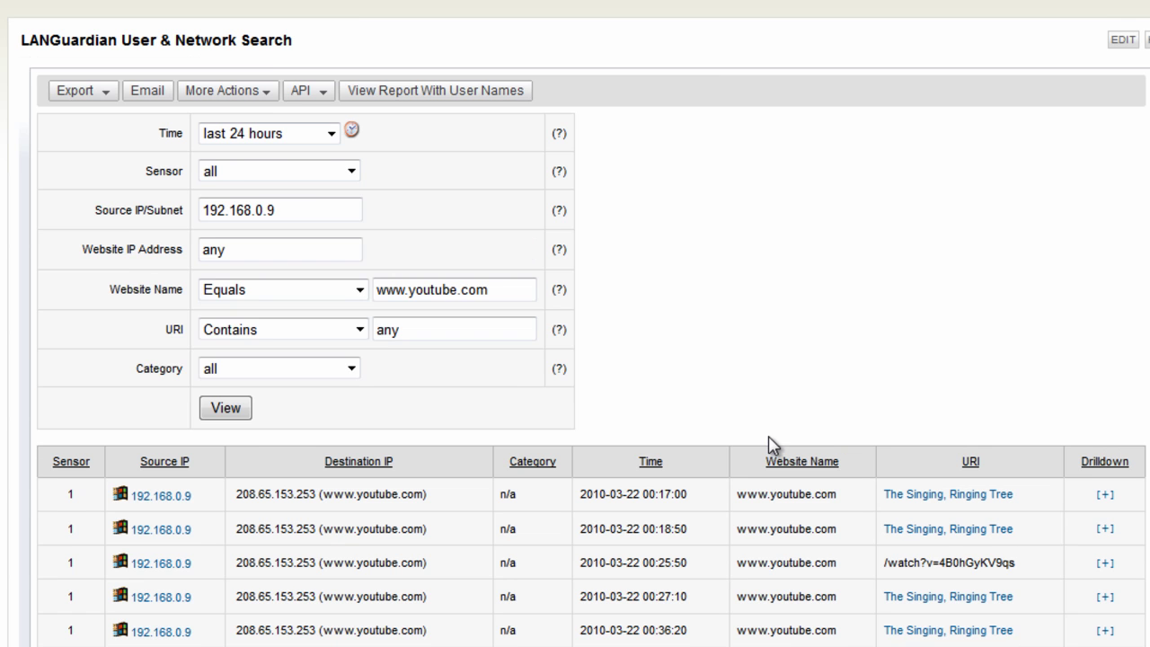
scroll(765, 440, down, 3)
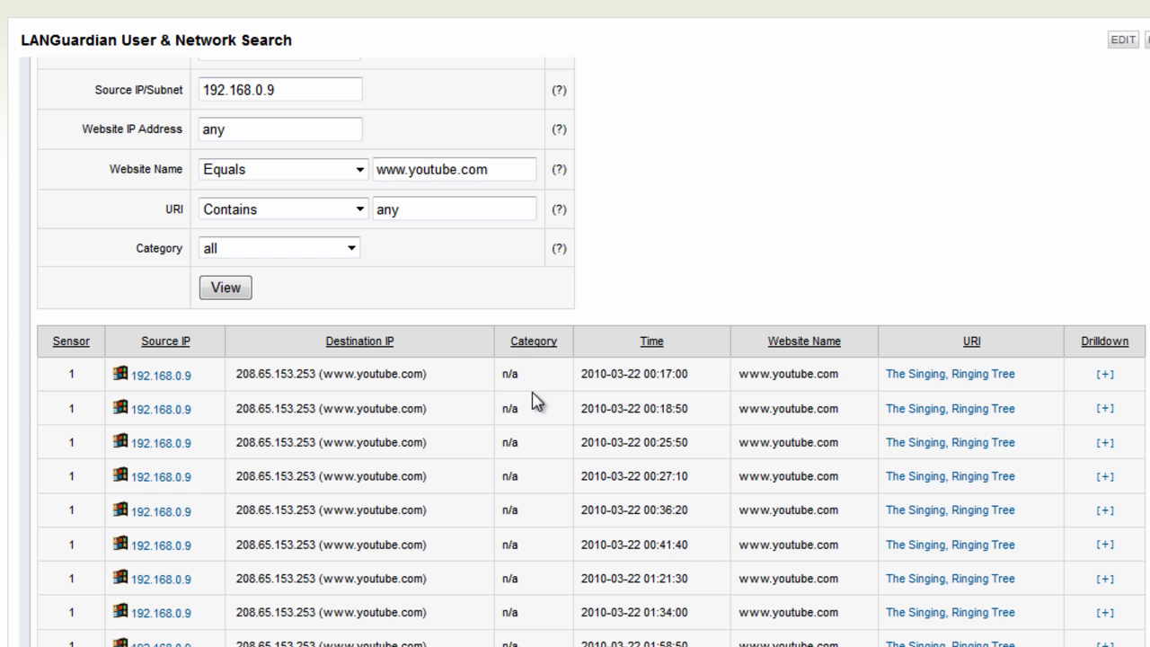
mouse_move(1024, 388)
mouse_down()
mouse_move(892, 395)
mouse_move(1028, 404)
mouse_move(1039, 390)
mouse_up()
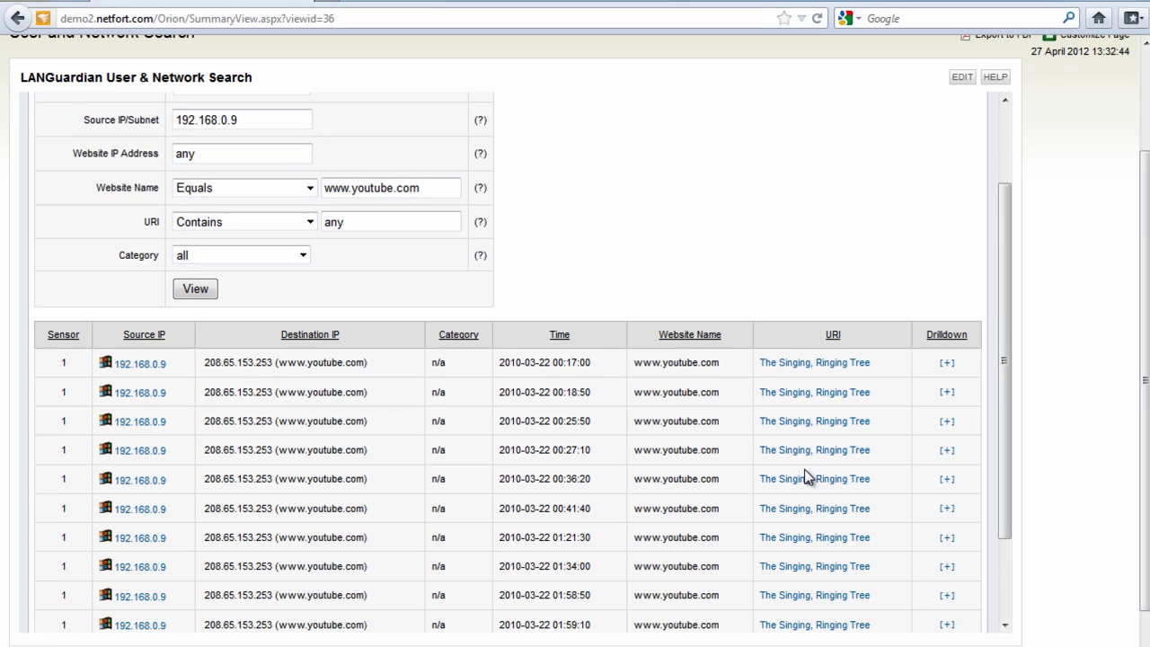
scroll(801, 468, up, 2)
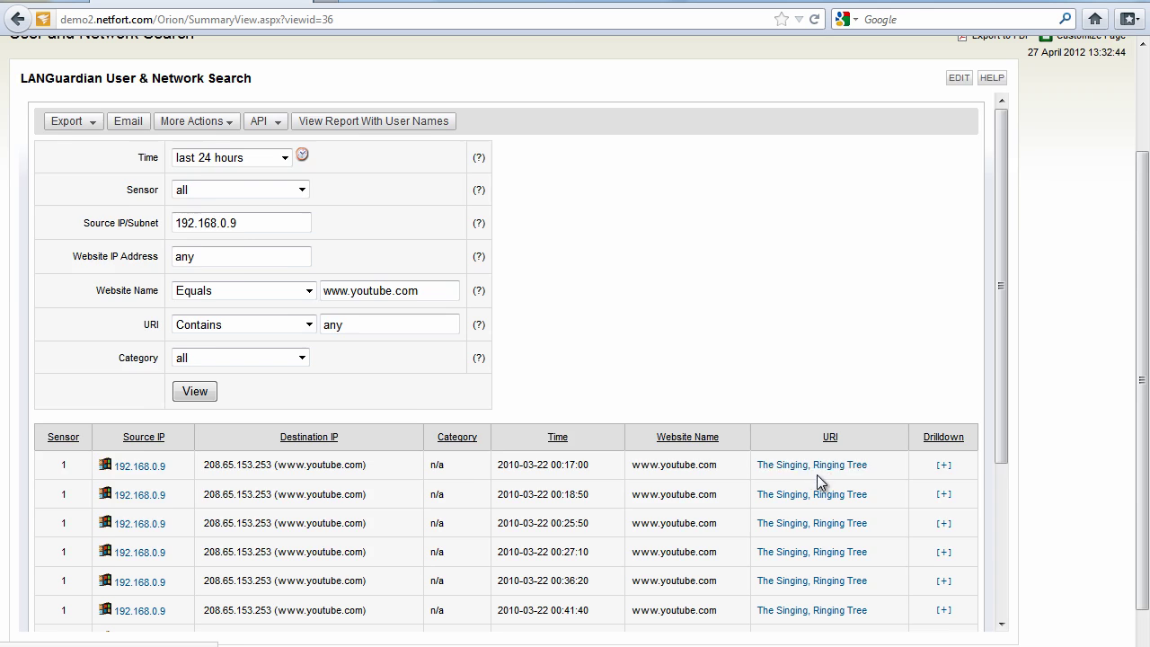
scroll(812, 458, up, 3)
Step: Return to the Network summary, view the top network user's traffic distribution by service, and restore the Top 10 Network Users list
click(126, 104)
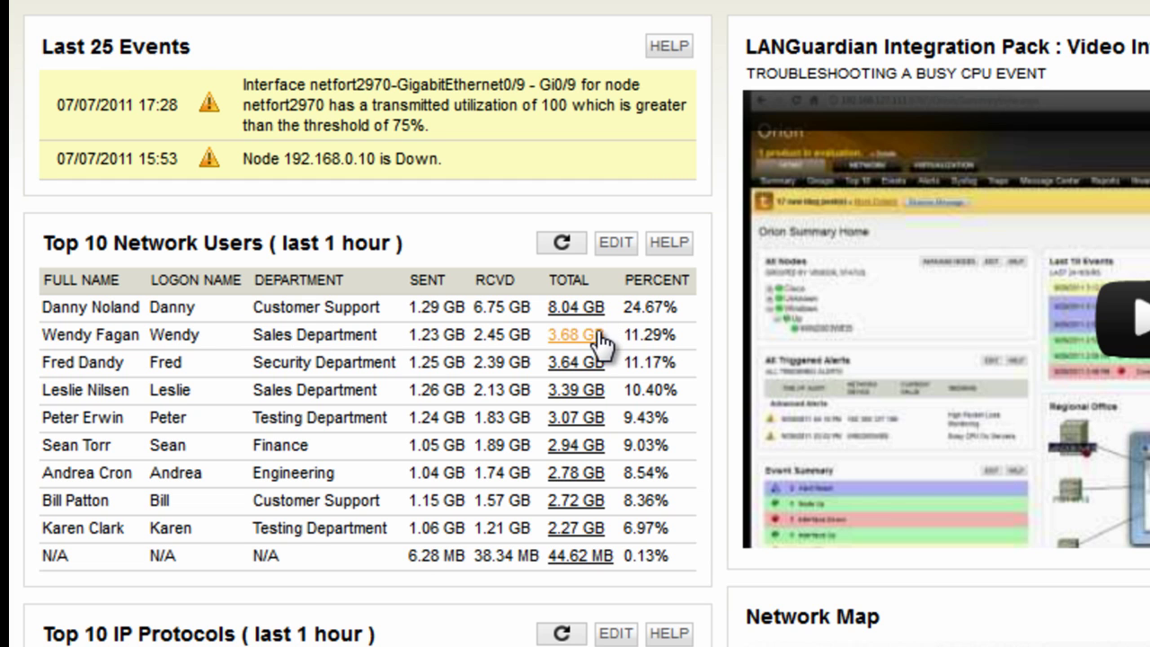
click(578, 306)
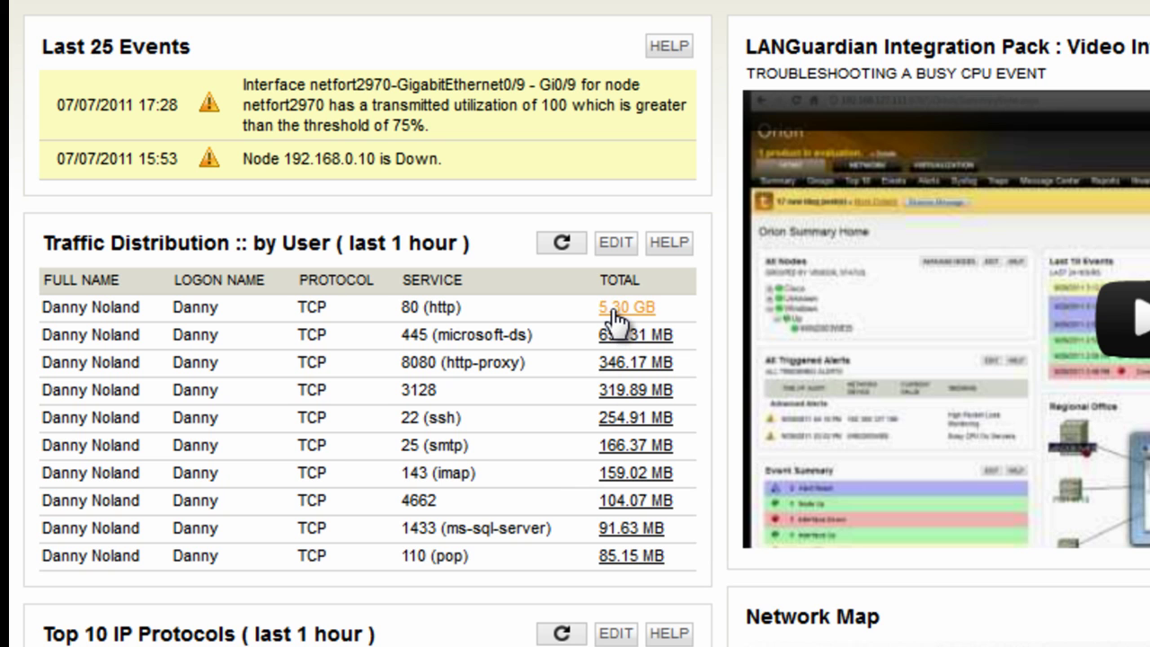
click(559, 246)
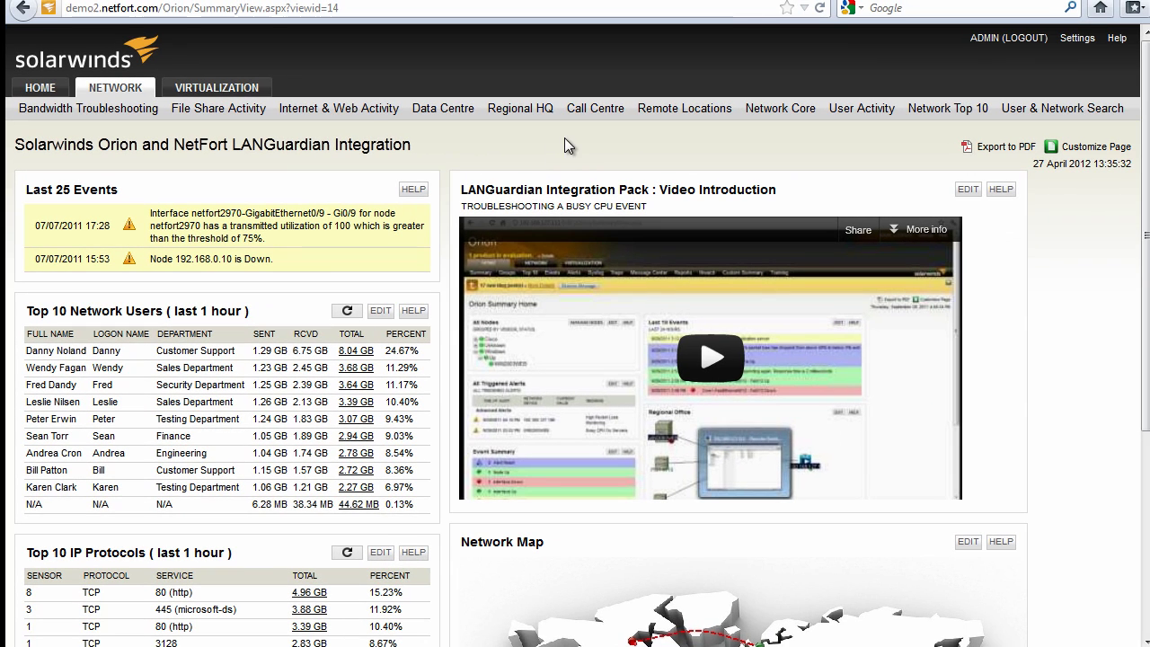
Step: Examine the Internet & Web Activity view, including the first source IP among websites accessed via proxy server, and return to the Network summary
click(338, 115)
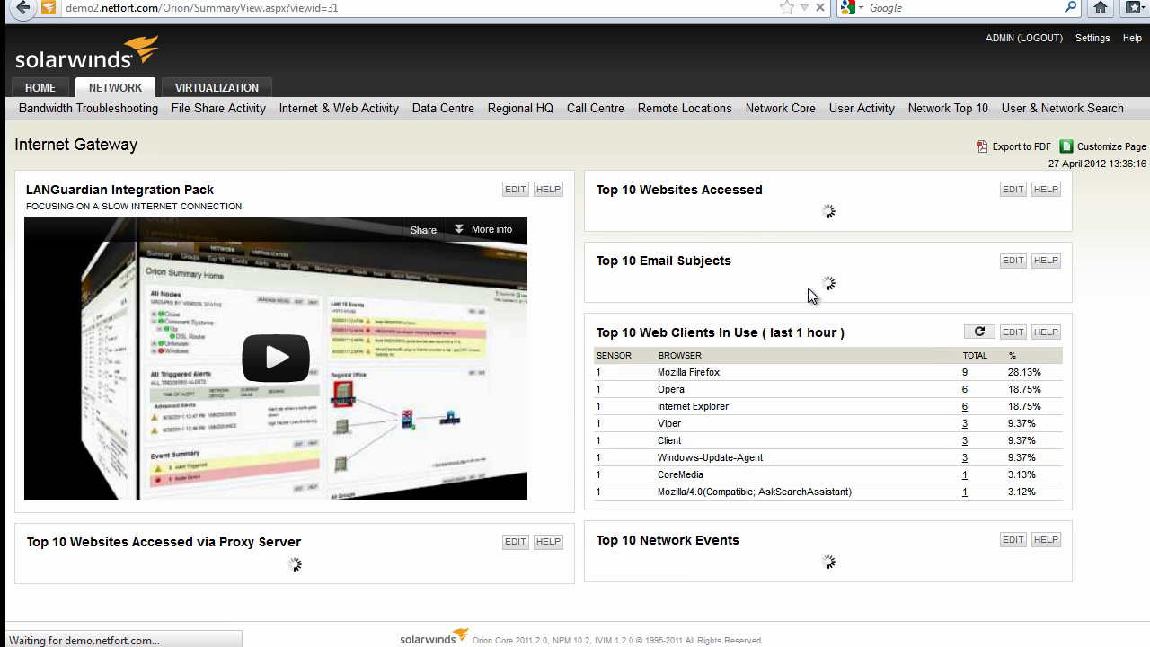
scroll(795, 410, down, 2)
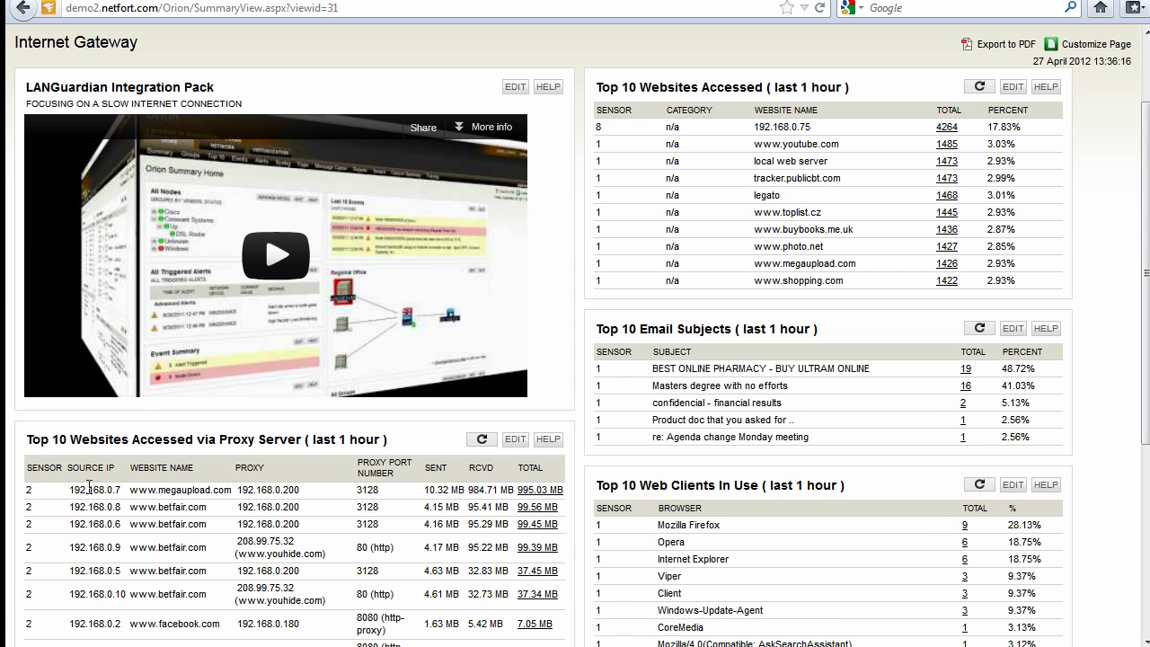
drag(81, 490, 120, 491)
scroll(525, 453, up, 2)
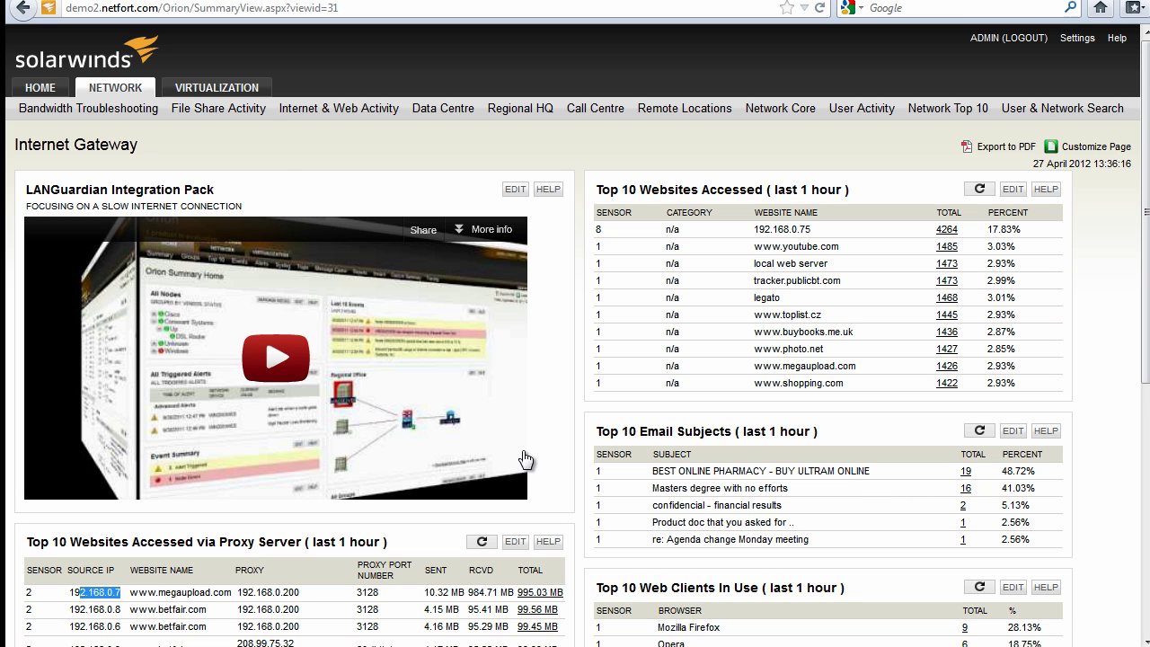
click(117, 98)
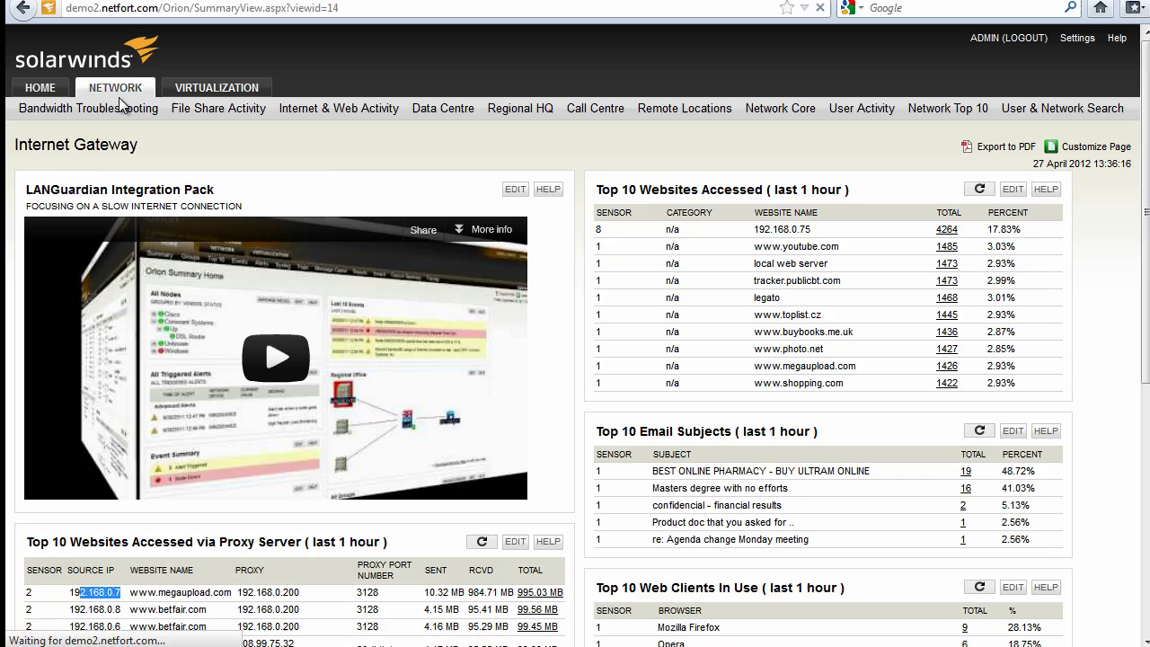